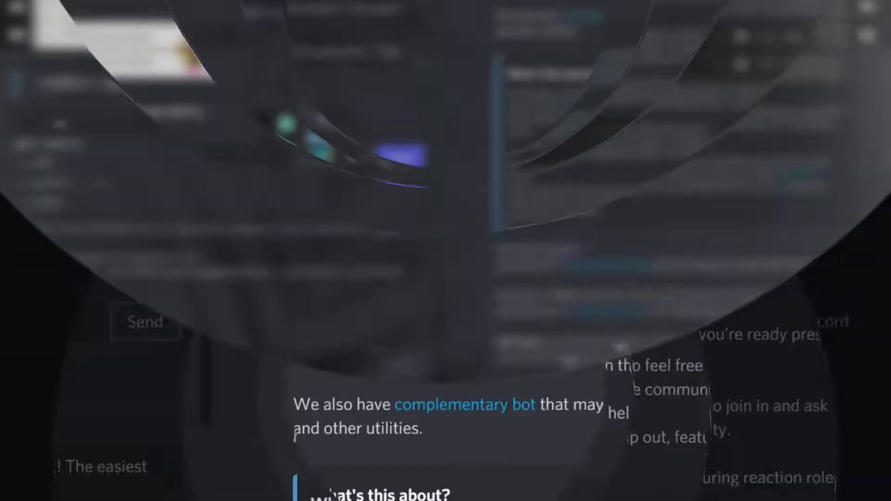
# - Switch to Discohook and clear all sample content from the message
pyautogui.scroll(-10, 550, 240)
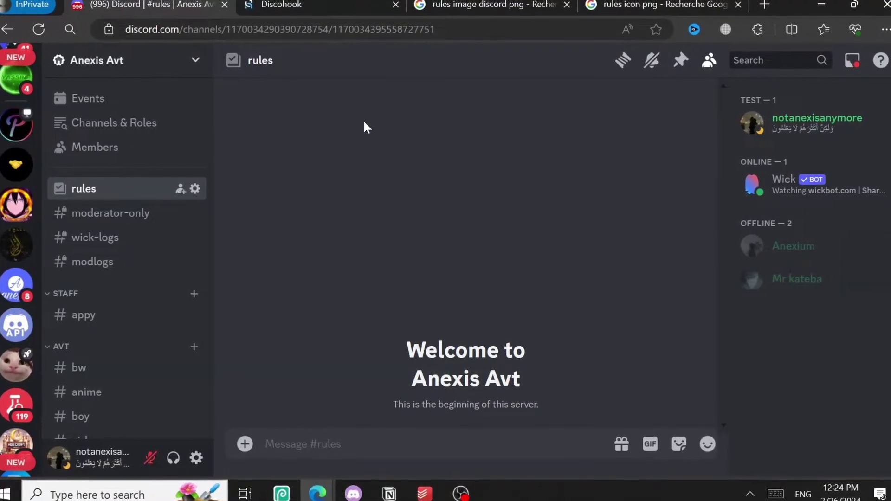
pyautogui.click(325, 5)
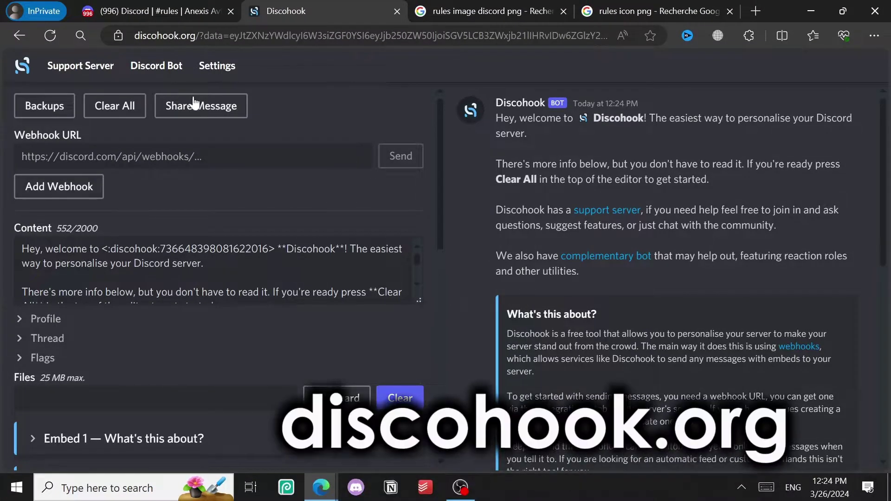
pyautogui.click(124, 111)
pyautogui.click(574, 294)
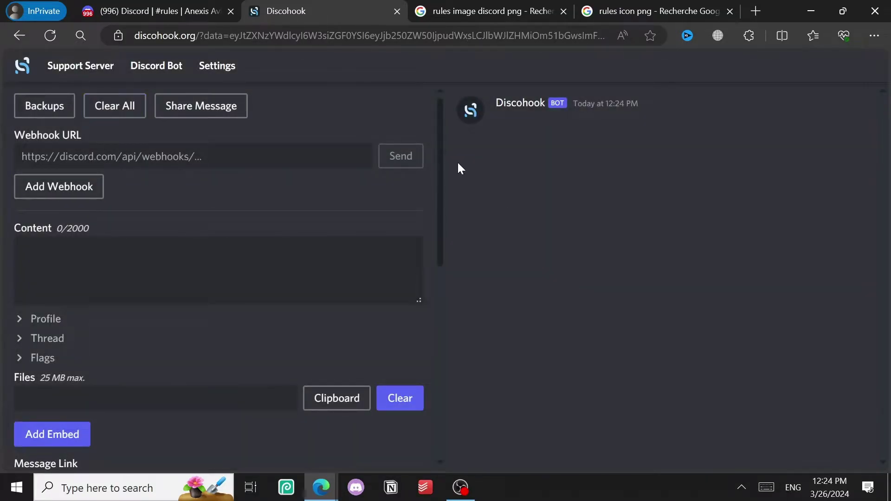
# - Create a new webhook in the integration settings of the Anexis Avt Discord server
pyautogui.click(215, 12)
pyautogui.click(167, 70)
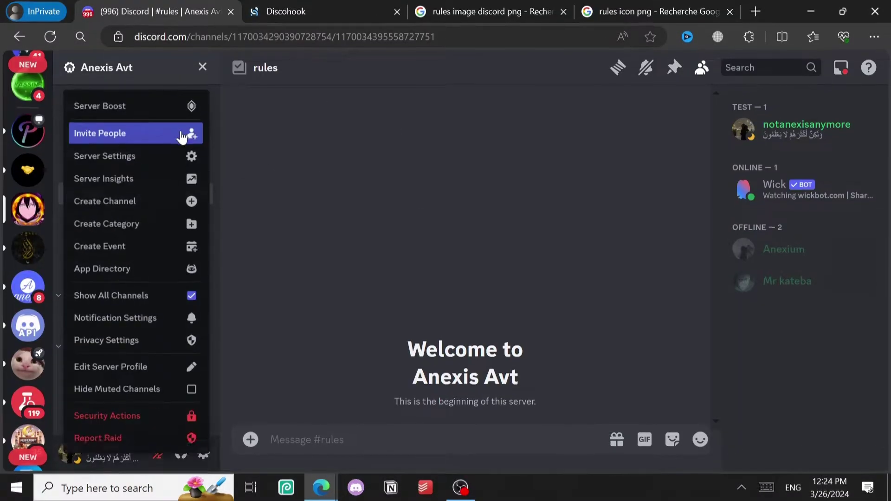
pyautogui.click(165, 155)
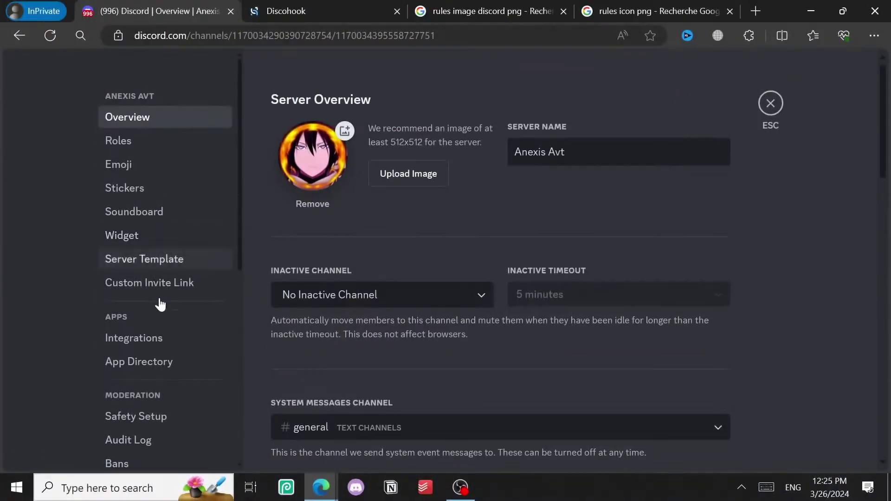
pyautogui.click(159, 338)
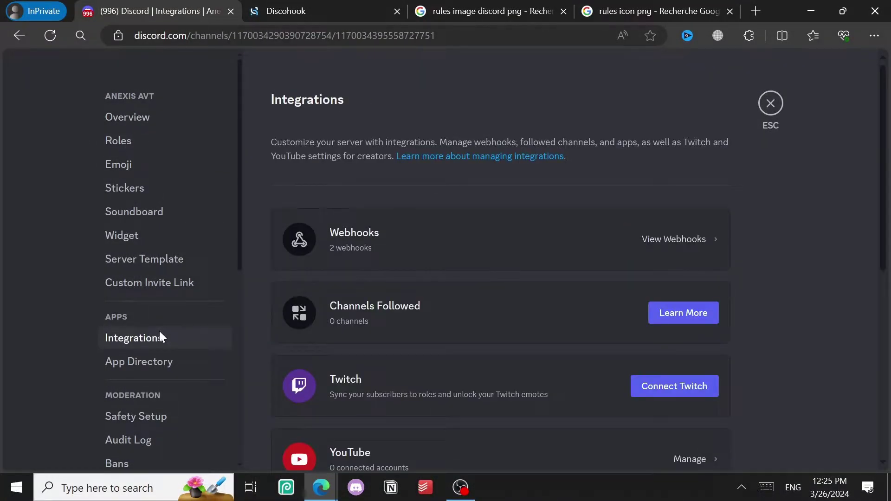
pyautogui.click(660, 248)
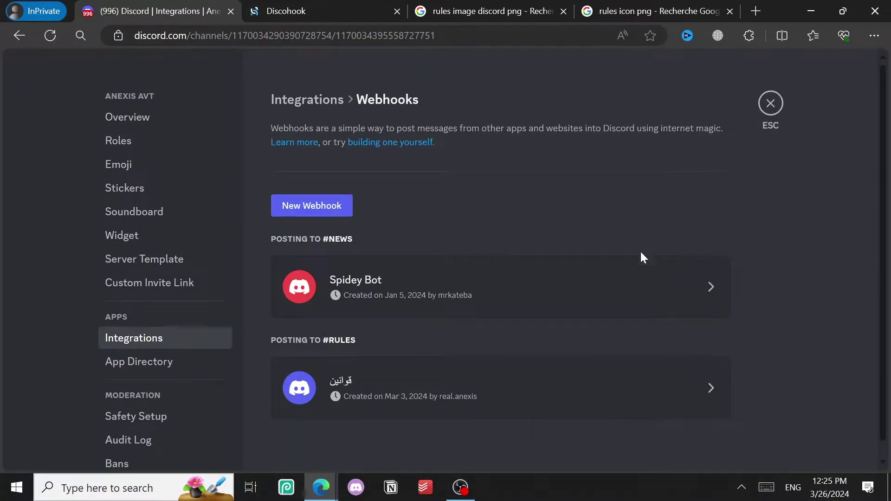
pyautogui.click(329, 207)
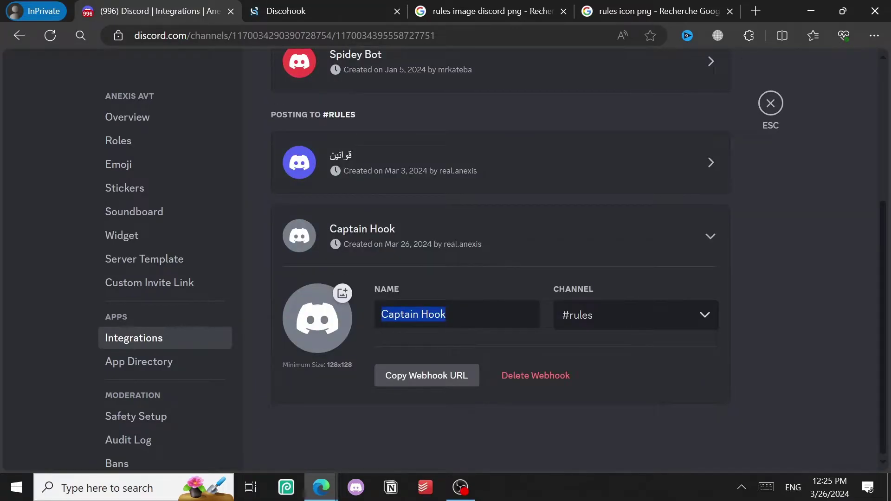
# - Rename the new webhook to Rules and save the change
pyautogui.write('Rules')
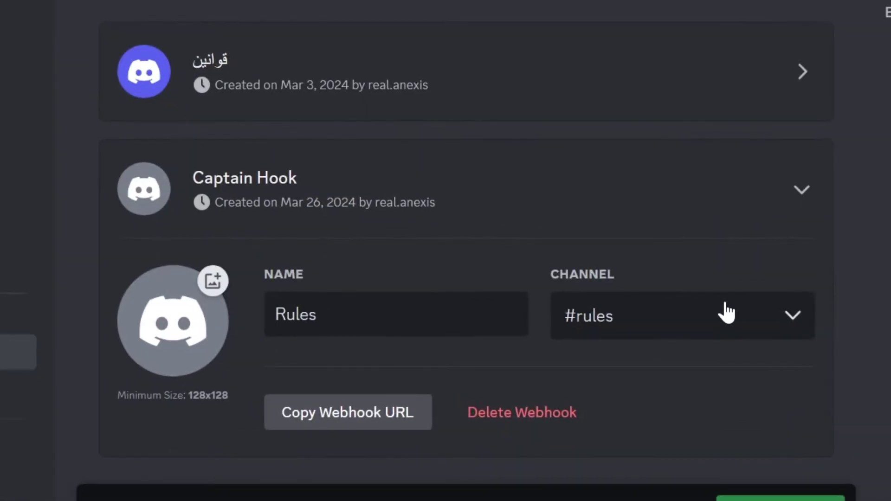
pyautogui.click(701, 343)
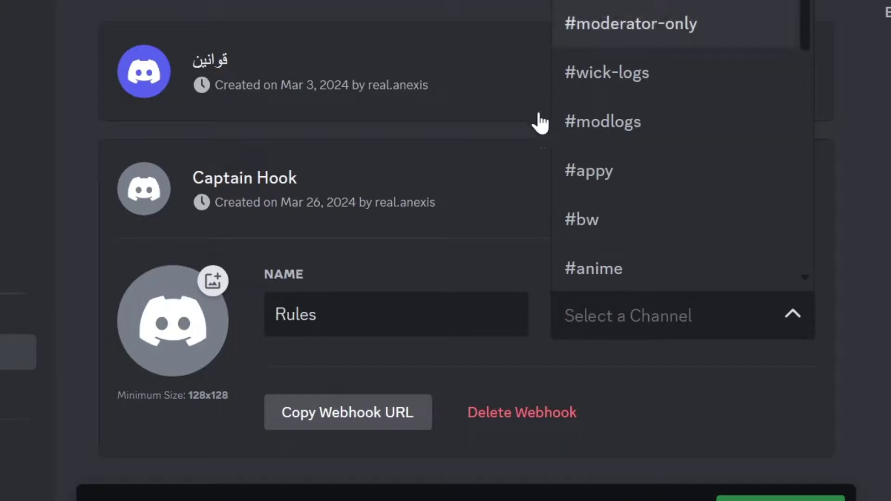
pyautogui.press('Escape')
pyautogui.click(782, 498)
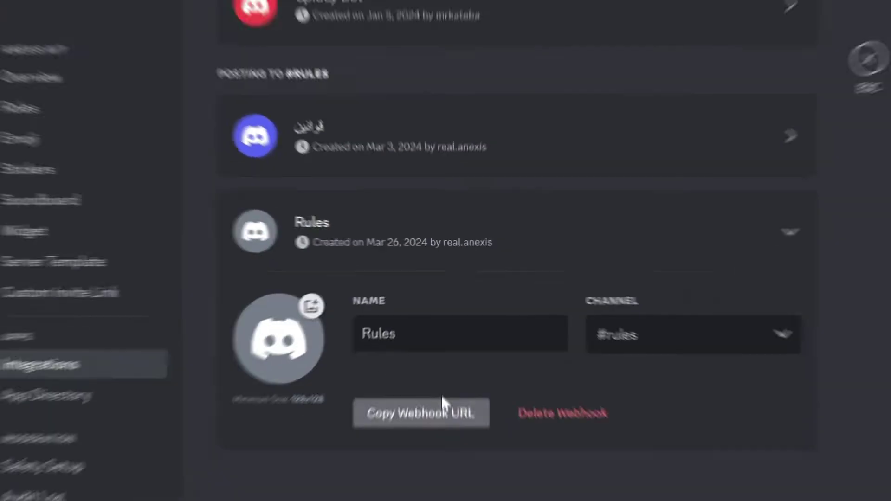
# - Copy the Rules webhook's URL and paste it into the Webhook URL field in Discohook
pyautogui.click(443, 406)
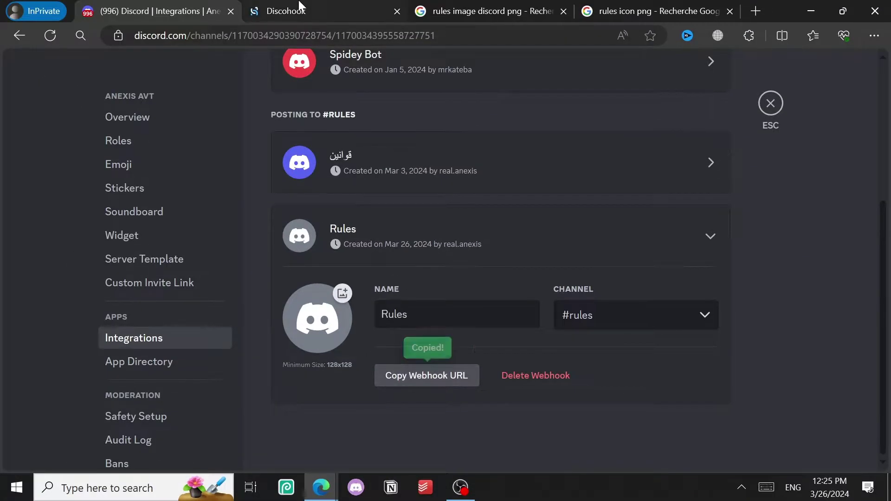
pyautogui.click(283, 9)
pyautogui.click(195, 153)
pyautogui.hotkey('ctrl', 'v')
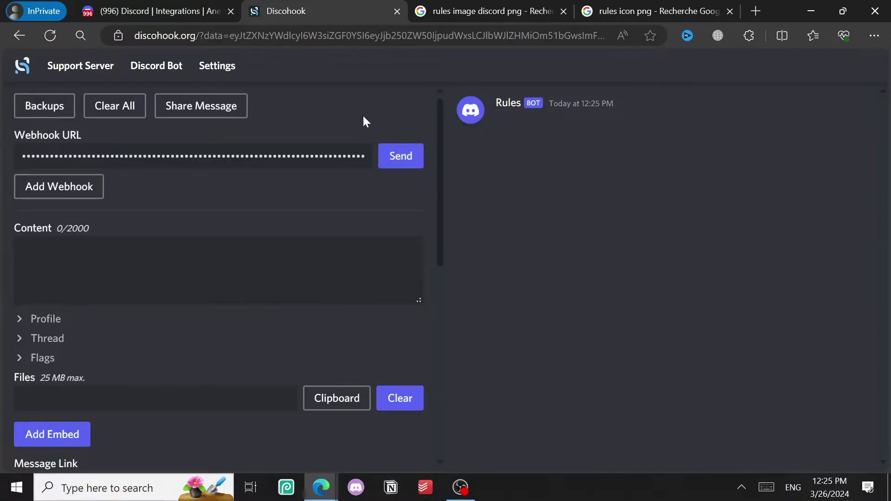
# - Back in Discord, set the Rules webhook's avatar to the yellow handshake image and leave the server settings
pyautogui.click(211, 7)
pyautogui.click(335, 320)
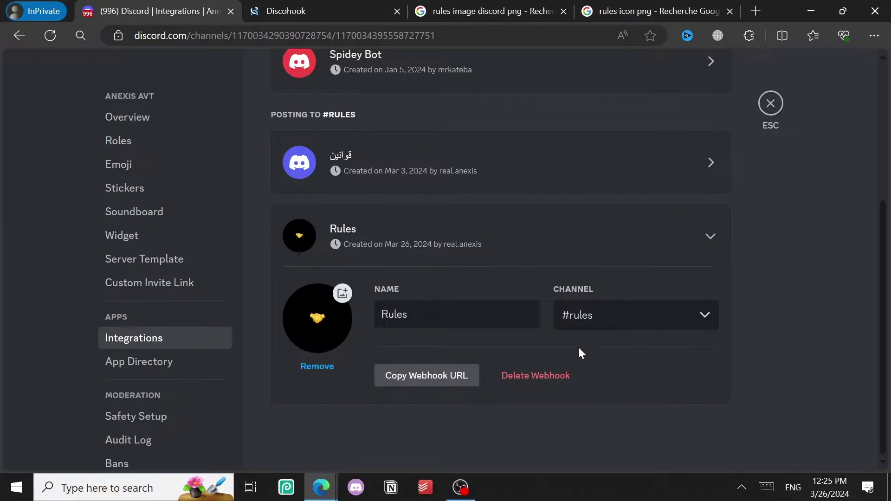
pyautogui.press('Escape')
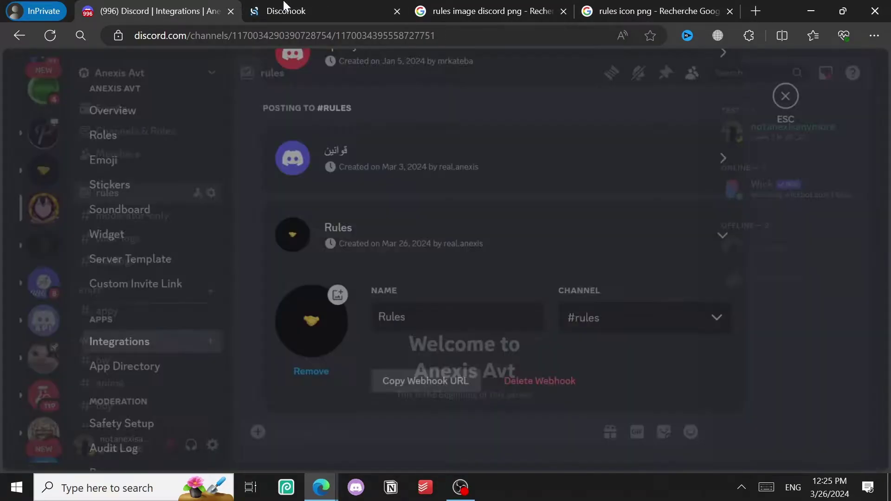
# - Return to Discohook and clear all message content again
pyautogui.click(269, 10)
pyautogui.click(131, 105)
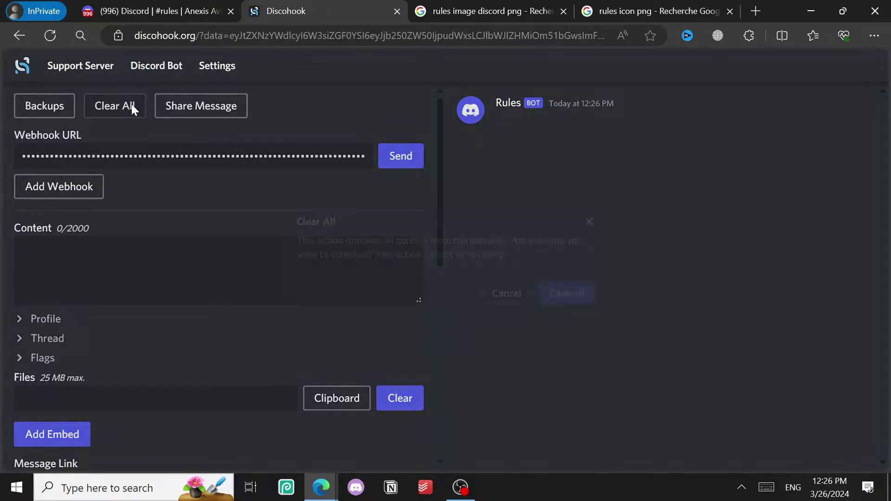
pyautogui.click(575, 297)
pyautogui.click(340, 160)
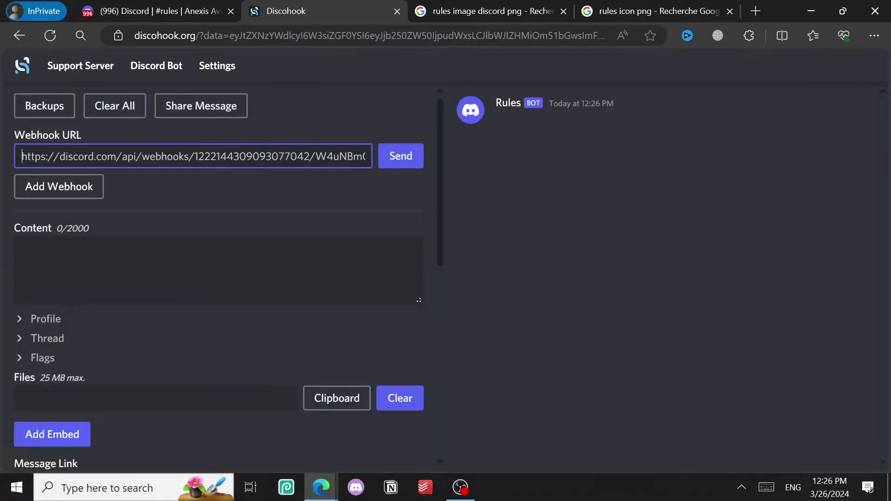
pyautogui.click(476, 120)
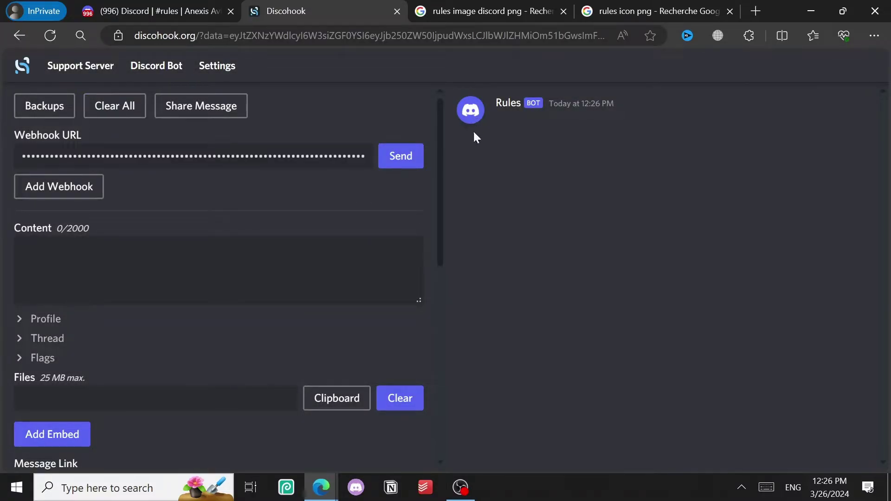
# - Write the message content as `Anexis Avt Server's Rules` in inline code, followed by a love letter emoji
pyautogui.click(218, 270)
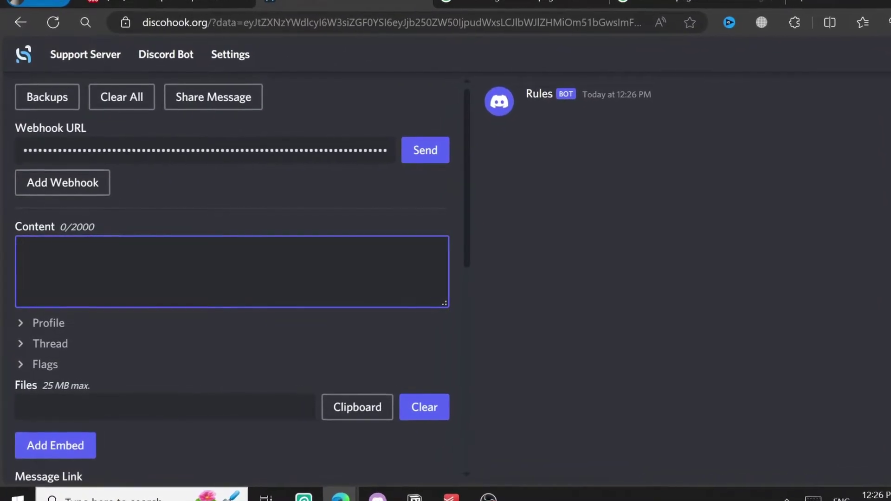
pyautogui.write("''`")
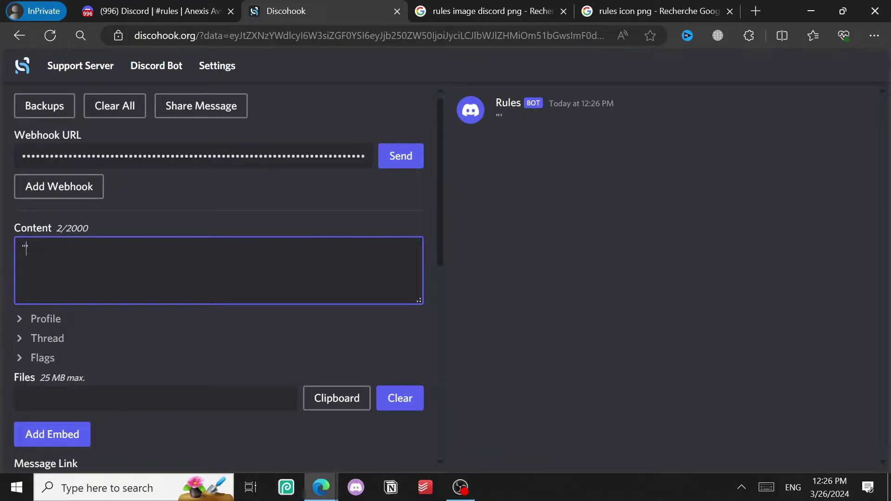
pyautogui.hotkey('ctrl', 'v')
pyautogui.press('super+period')
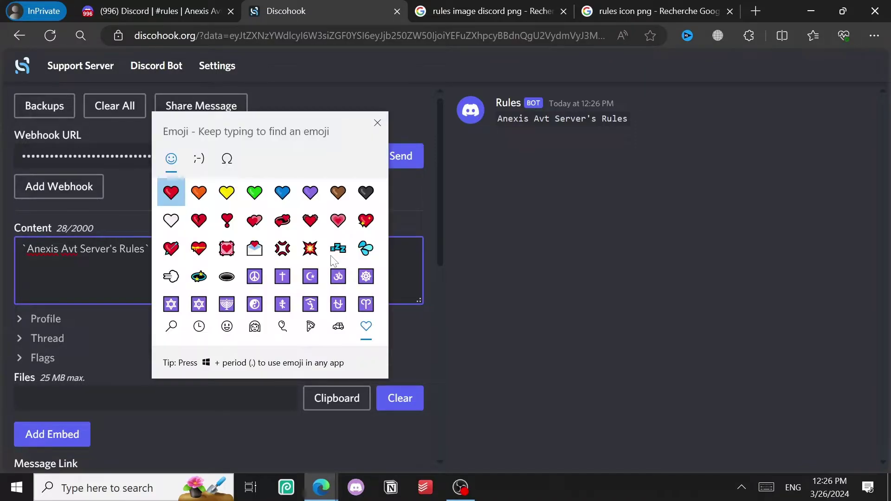
pyautogui.click(268, 251)
pyautogui.click(522, 258)
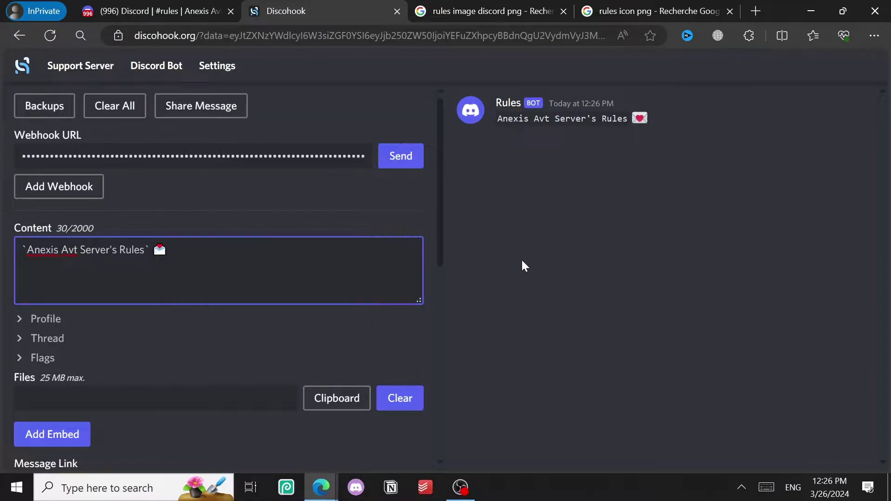
# - Add an embed to the message
pyautogui.scroll(-3, 310, 364)
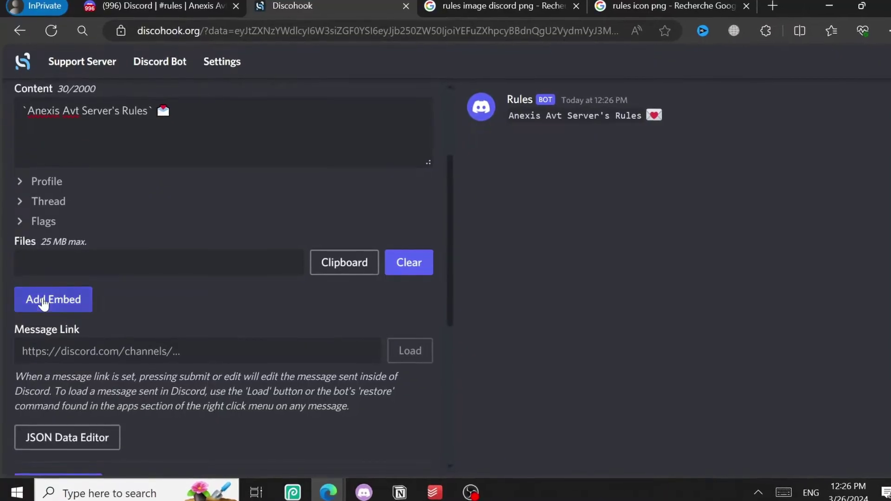
pyautogui.click(80, 302)
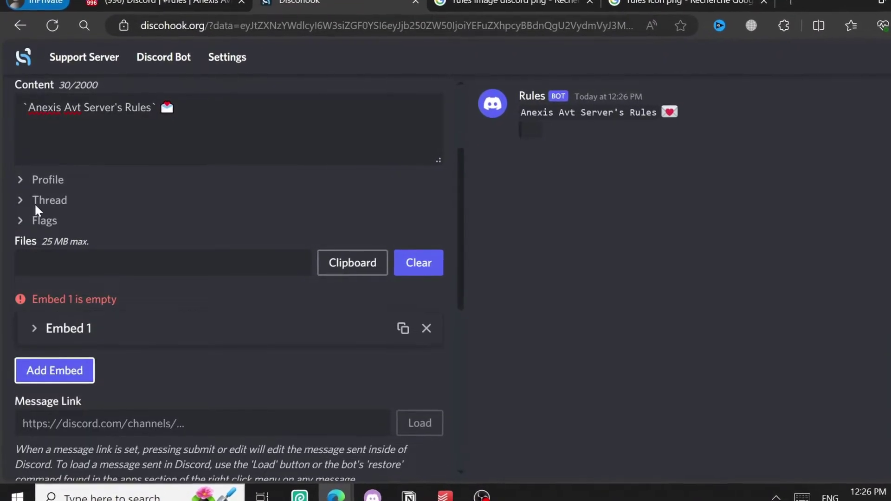
# - Examine the message's Profile and Thread options and its file attachment field
pyautogui.click(23, 181)
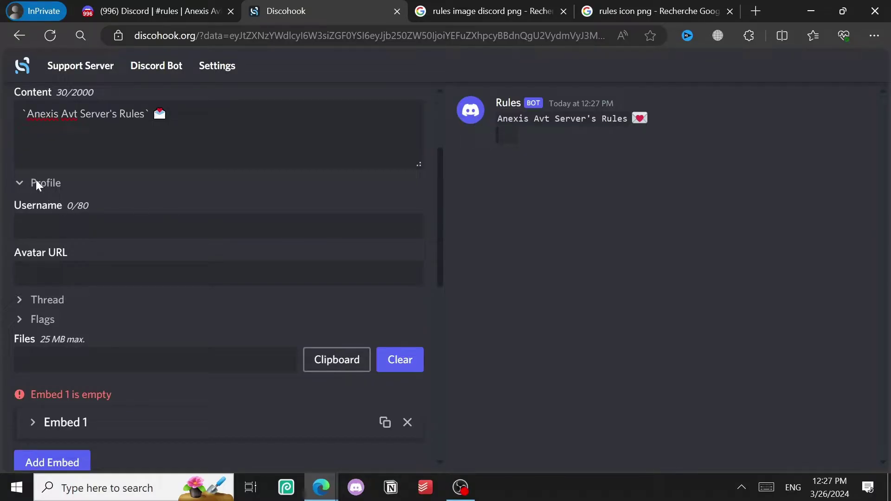
pyautogui.click(38, 184)
pyautogui.click(53, 205)
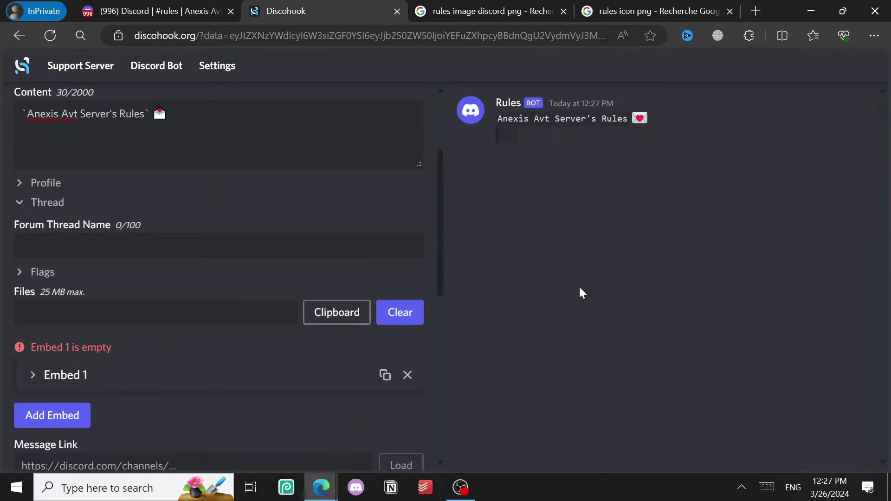
pyautogui.click(55, 209)
pyautogui.click(199, 260)
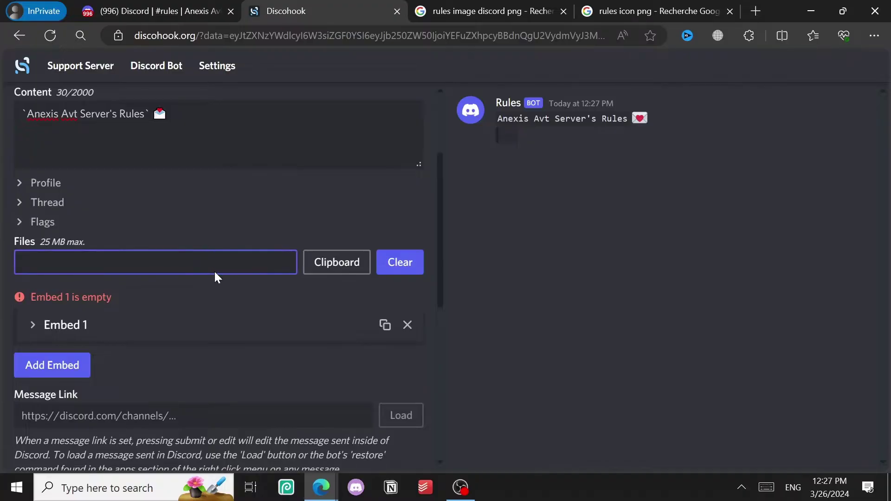
pyautogui.press('Escape')
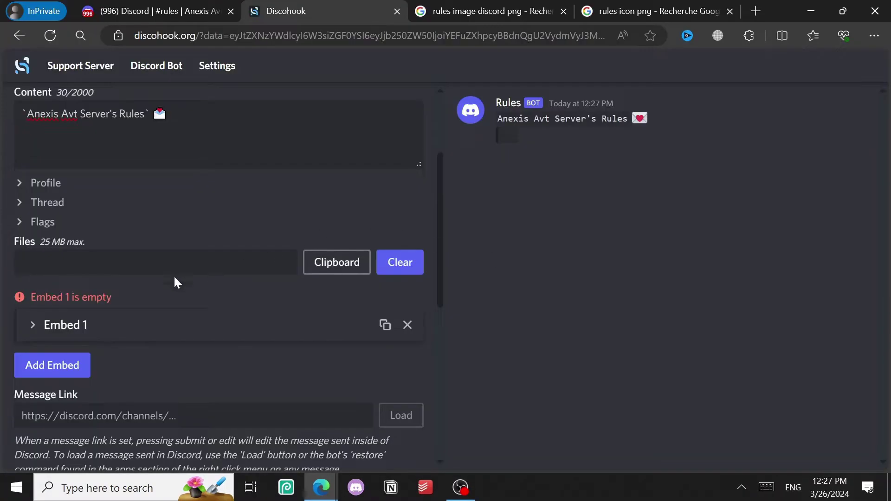
# - Try Server Owner as the author of Embed 1, and remove the author text again
pyautogui.click(67, 321)
pyautogui.scroll(-3, 38, 258)
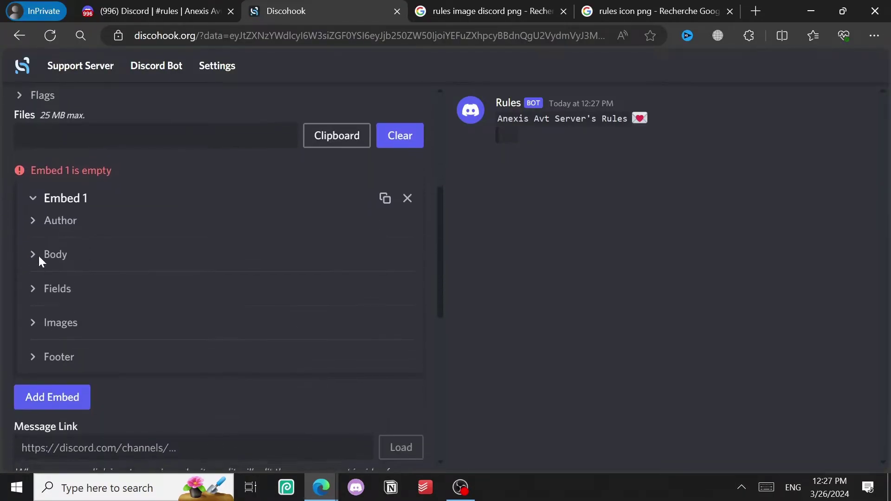
pyautogui.click(34, 218)
pyautogui.click(35, 254)
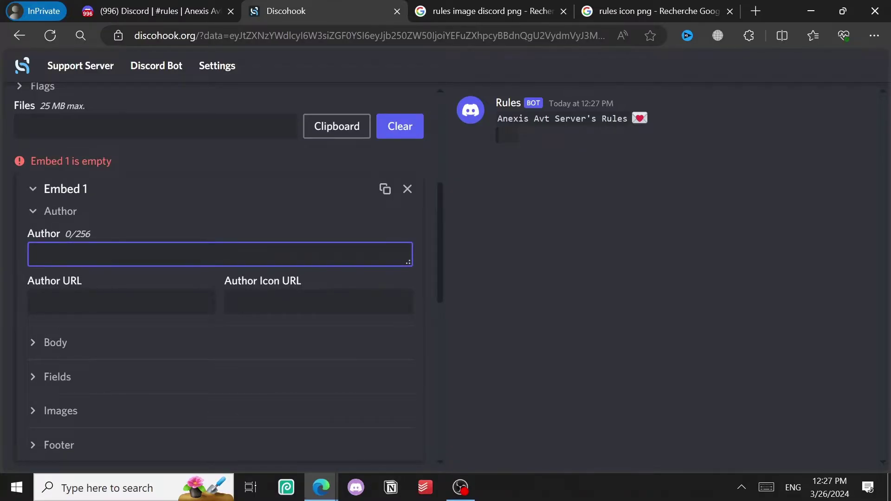
pyautogui.write('Server Owner')
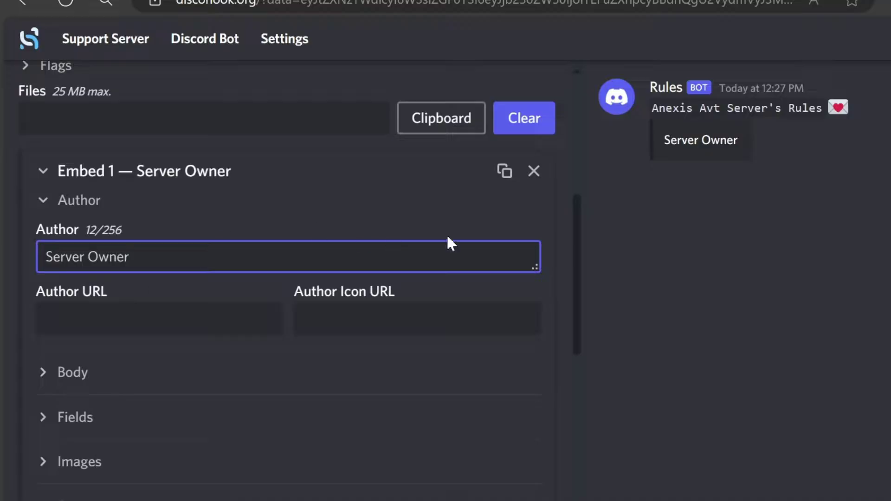
pyautogui.press('Tab')
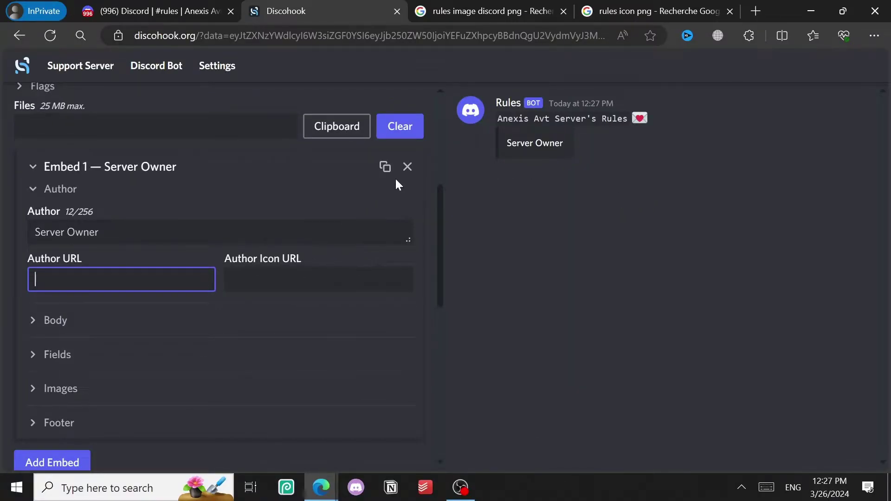
pyautogui.hotkey('shift', 'Tab')
pyautogui.press('BackSpace')
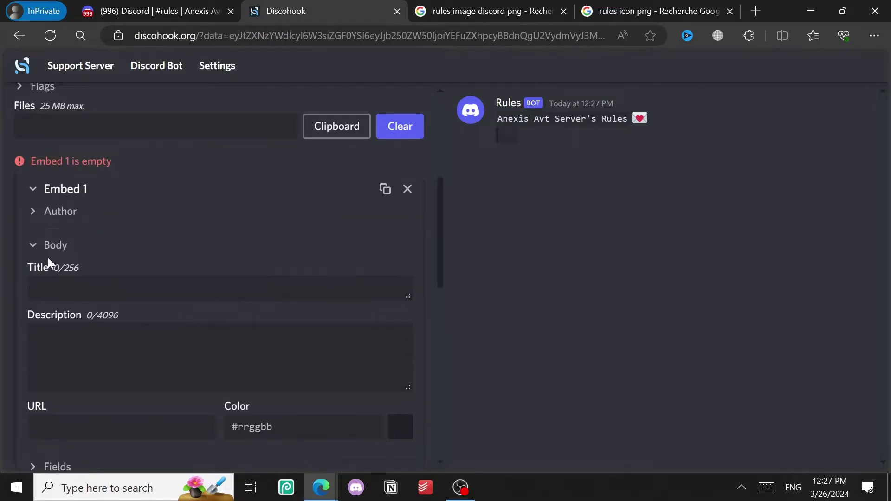
# - Set the title of Embed 1 to Rules
pyautogui.click(51, 288)
pyautogui.write('Rules')
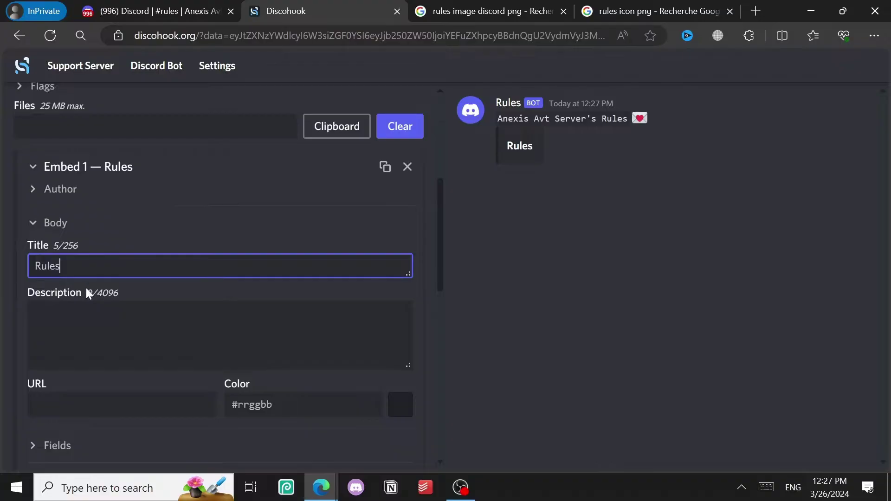
# - Describe the embed as "Anexis Avt's Rules. Please do not break any of this following to not get punished, keep the server clean and enjoy."
pyautogui.click(35, 313)
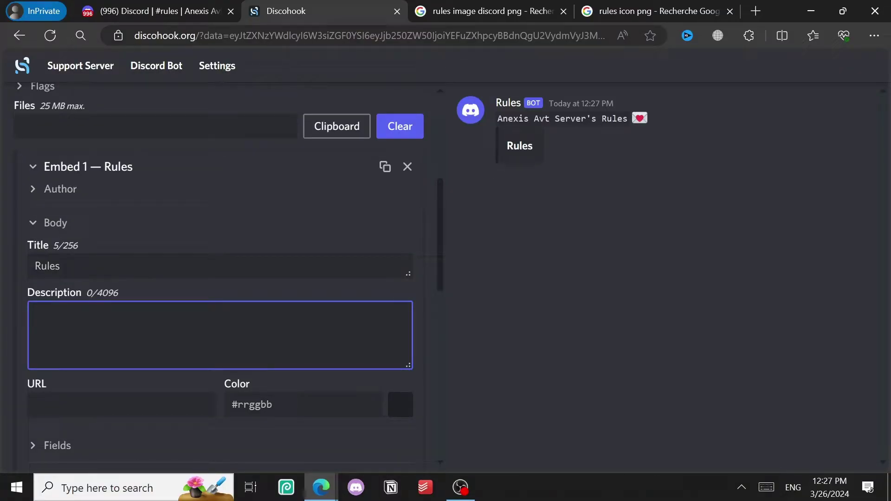
pyautogui.write('Anexis A')
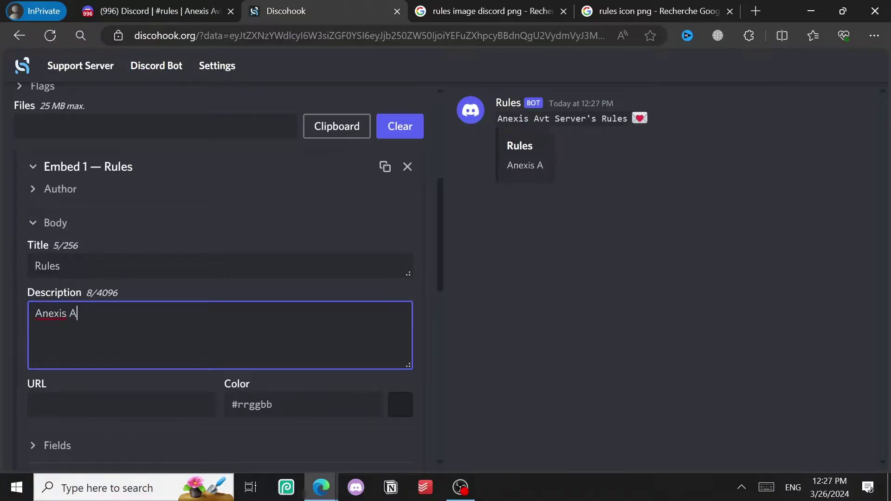
pyautogui.write("vt's Rules. Please do not break any ")
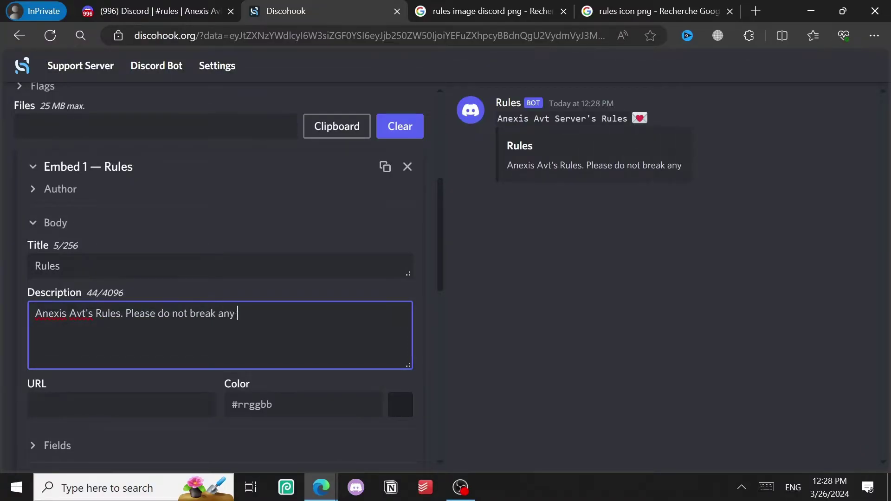
pyautogui.write('of this following to not get punished, keep the server clean and enjoy.')
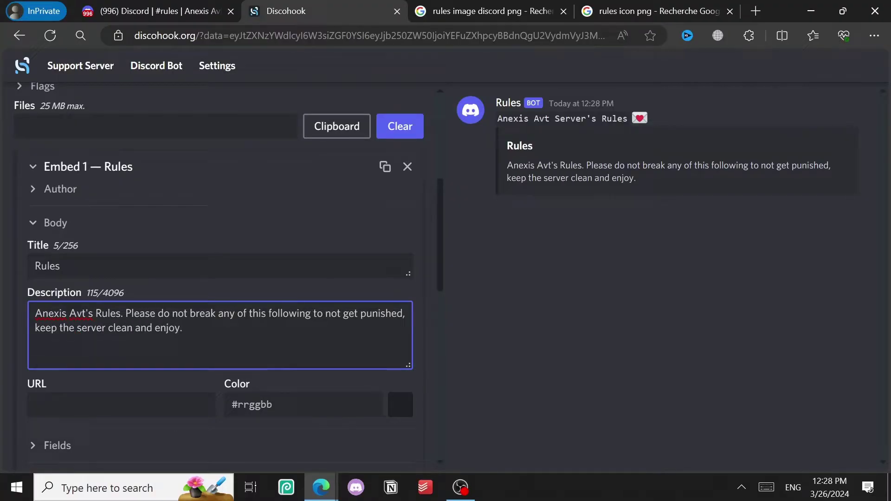
# - Add a second line to the embed description reading "- For any help contact :"
pyautogui.press('Return')
pyautogui.write('For any help contact :')
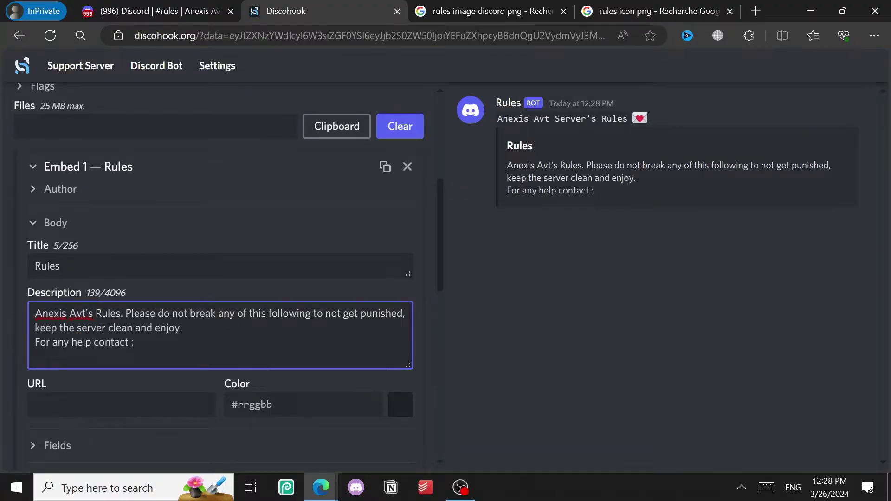
pyautogui.click(460, 487)
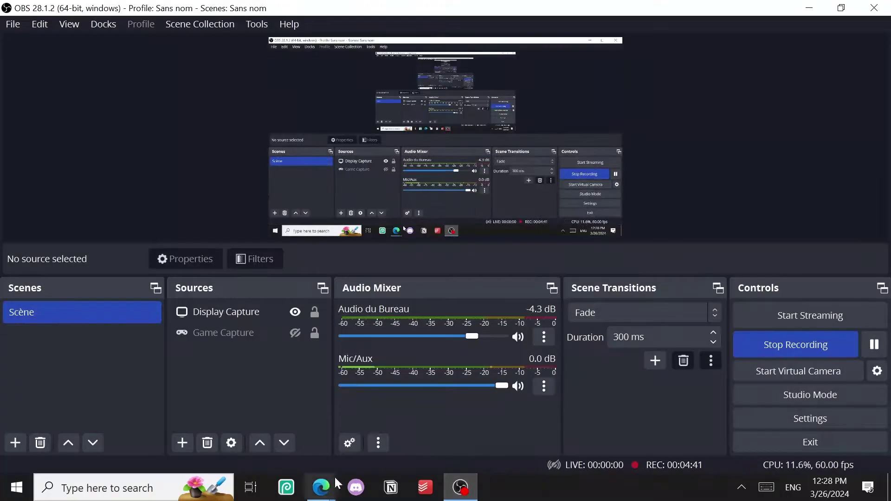
pyautogui.click(325, 485)
pyautogui.scroll(2, 103, 371)
pyautogui.click(137, 411)
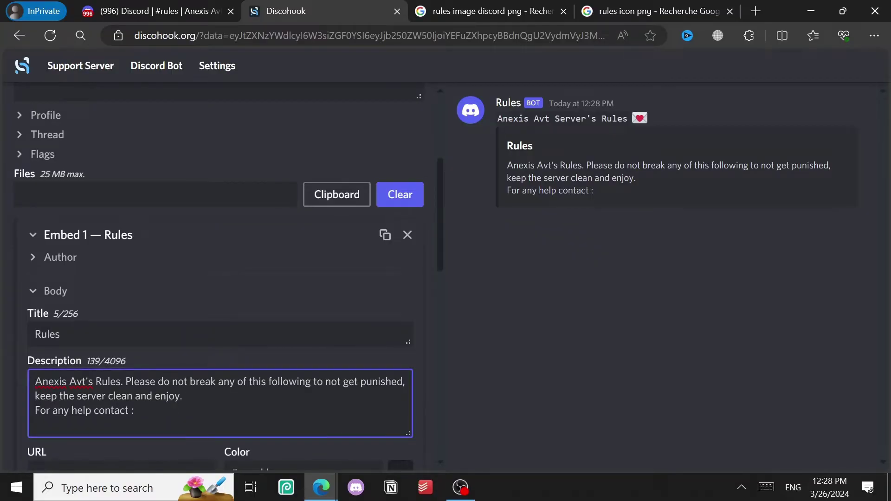
pyautogui.write('-')
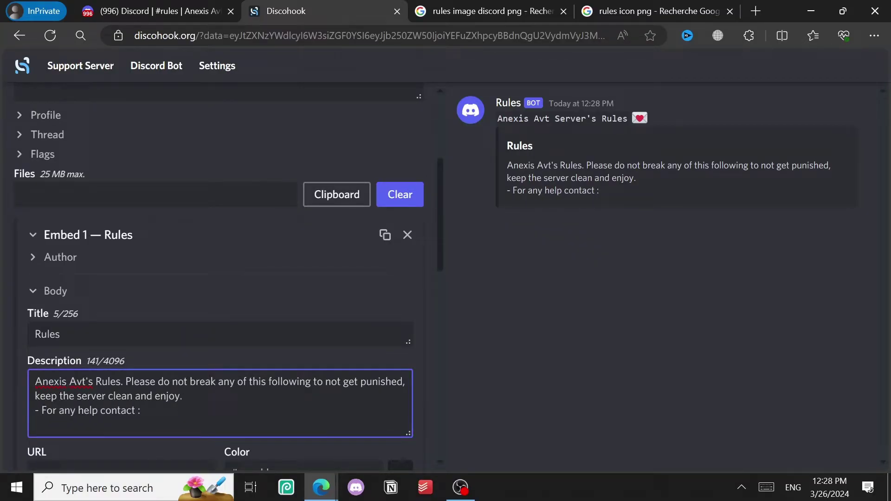
# - Switch to the Discord server and look up the Copy User ID option for the member listed under TEST
pyautogui.click(85, 4)
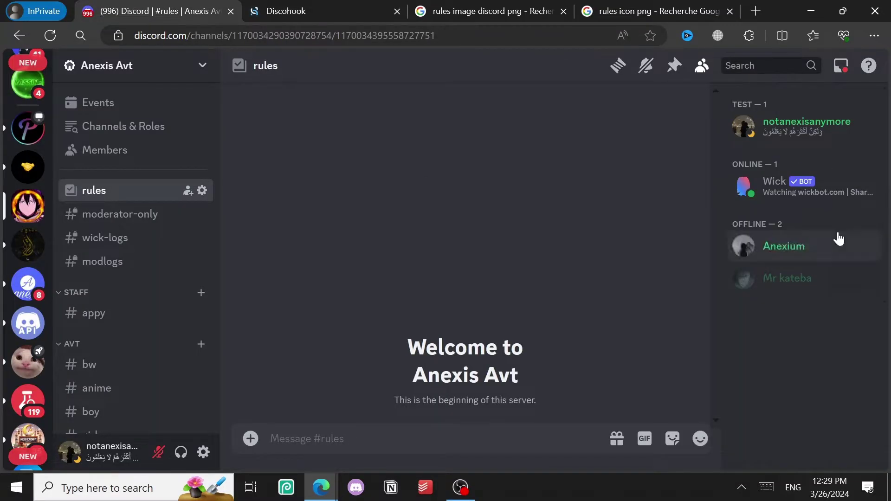
pyautogui.click(820, 127)
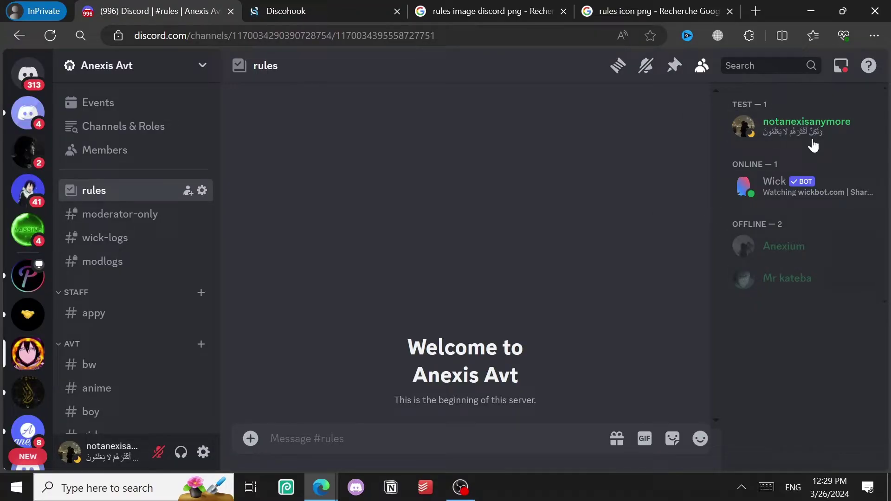
pyautogui.rightClick(778, 139)
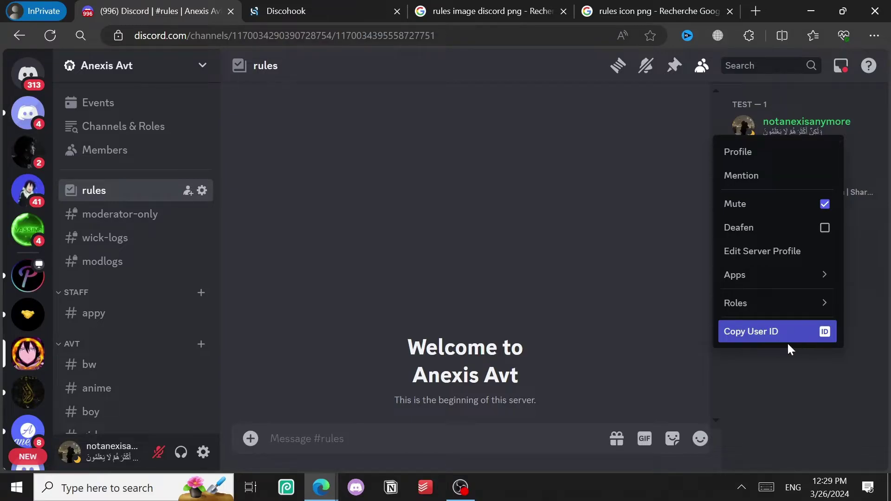
# - Check that Developer Mode is enabled in Discord's Advanced user settings
pyautogui.click(204, 453)
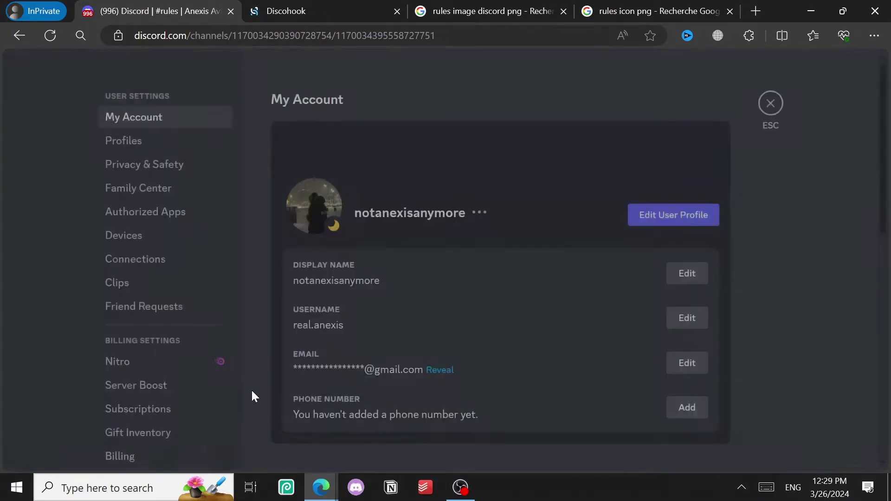
pyautogui.scroll(-10, 212, 331)
pyautogui.click(163, 191)
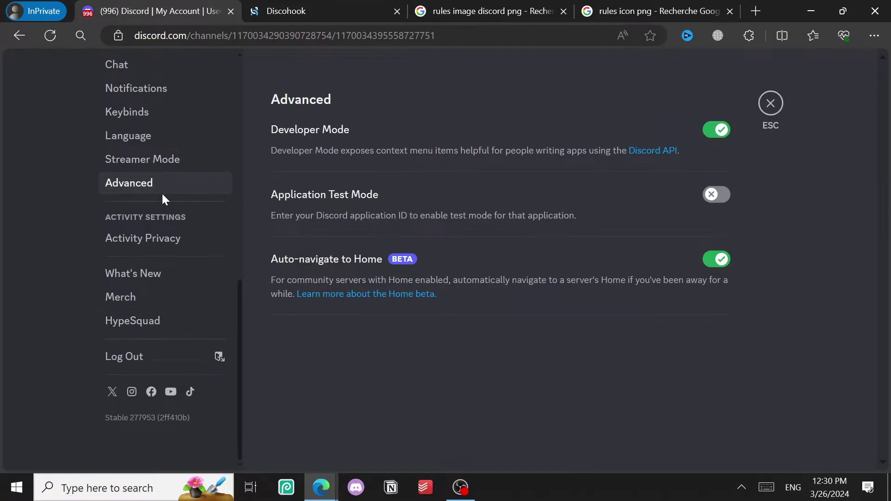
pyautogui.click(701, 135)
pyautogui.click(715, 131)
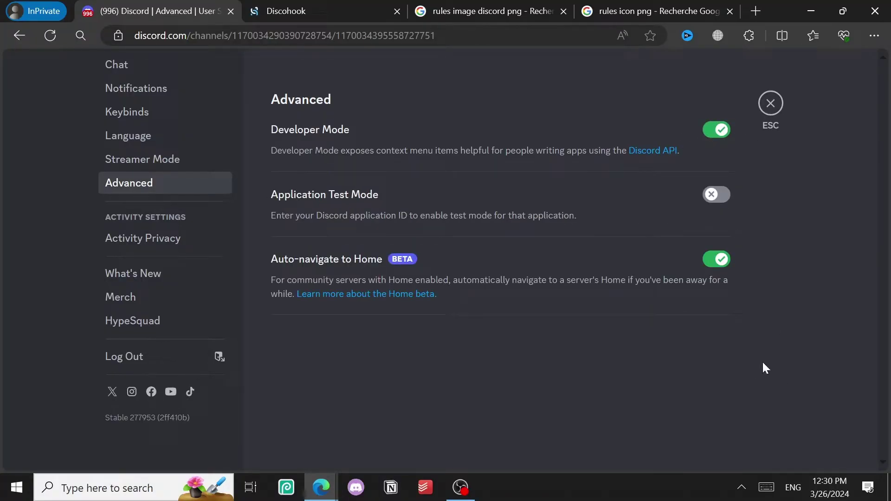
pyautogui.press('Escape')
pyautogui.rightClick(813, 121)
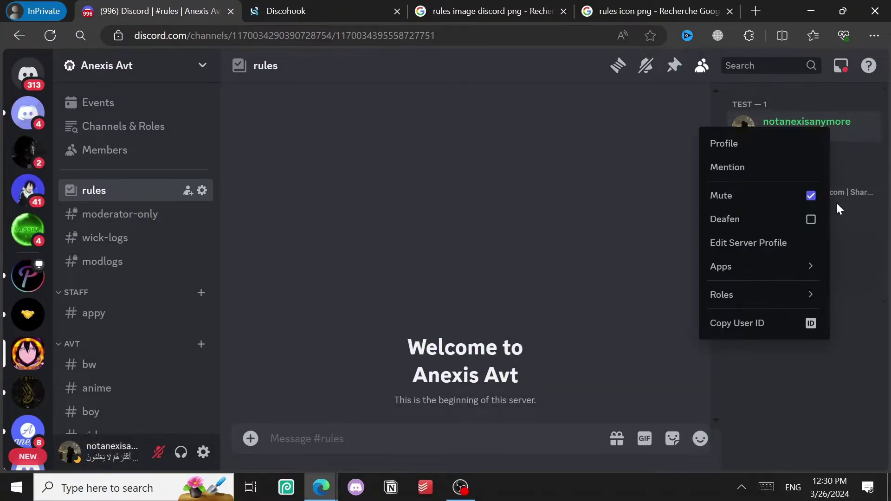
pyautogui.click(789, 325)
pyautogui.click(280, 9)
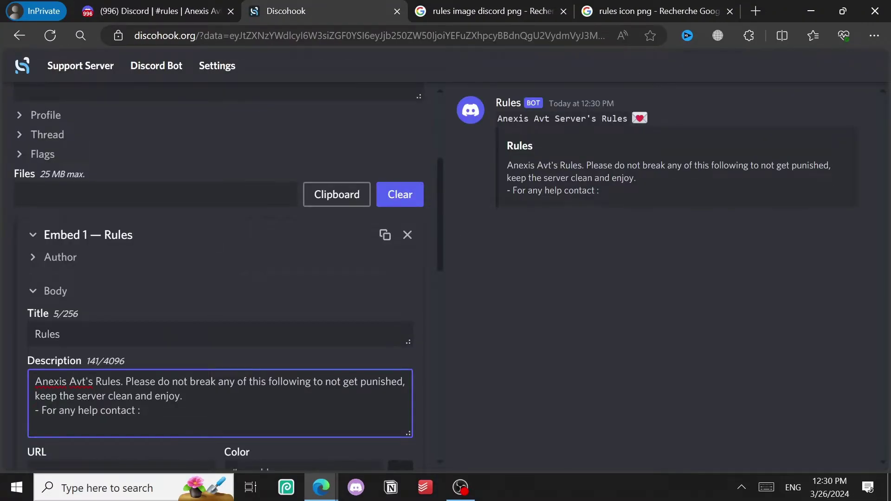
pyautogui.write('<')
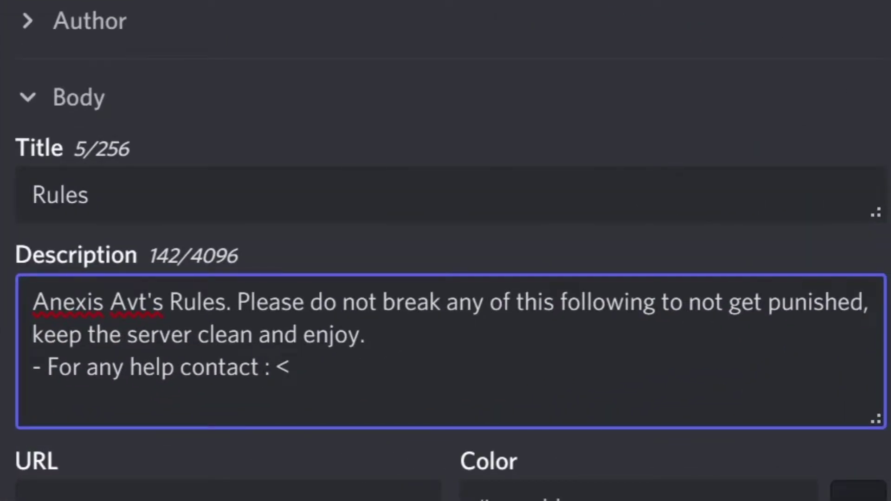
pyautogui.write('>')
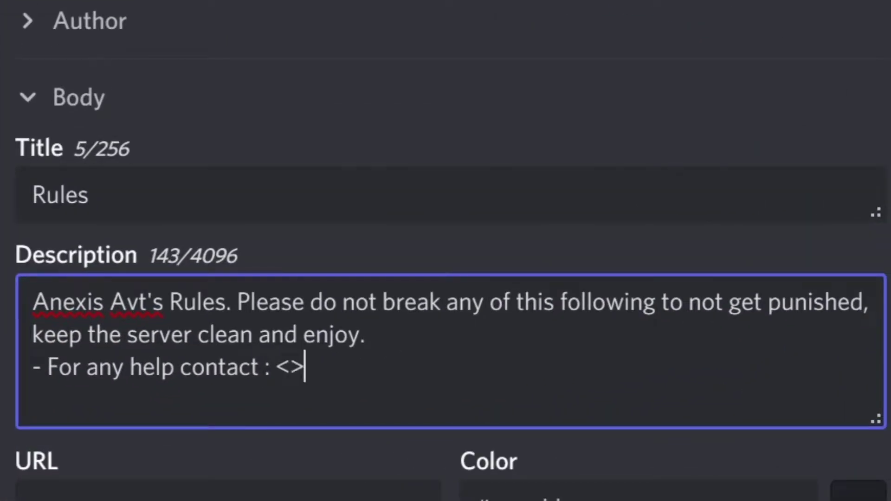
pyautogui.press('Left')
pyautogui.write('@')
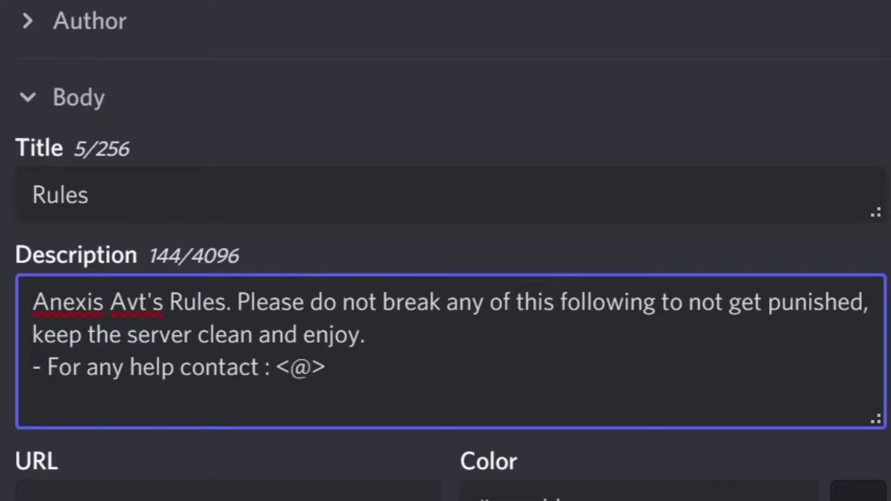
pyautogui.hotkey('ctrl', 'v')
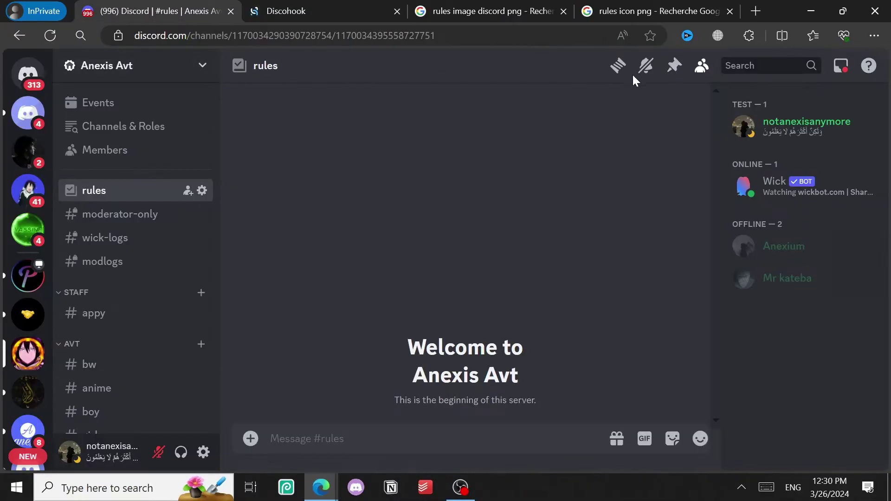
# - Copy the ID of the test role from the TEST member's Discord profile and return to Discohook
pyautogui.click(770, 122)
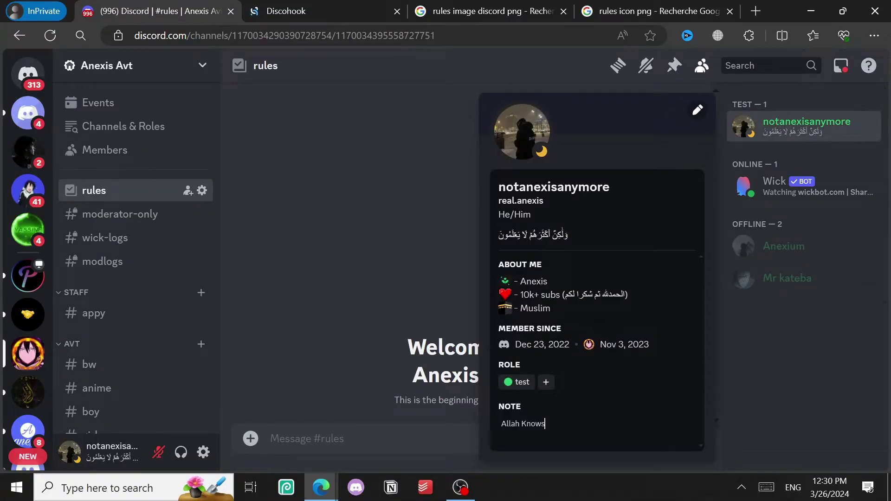
pyautogui.rightClick(517, 383)
pyautogui.click(564, 399)
pyautogui.click(278, 12)
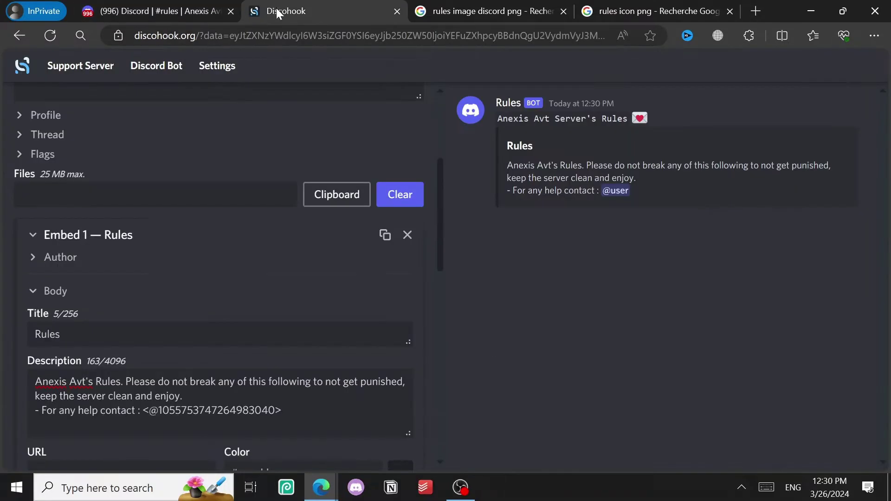
# - Append "Or" and a role mention in the form <@&ID>, using the copied role ID, to the contact line
pyautogui.click(281, 410)
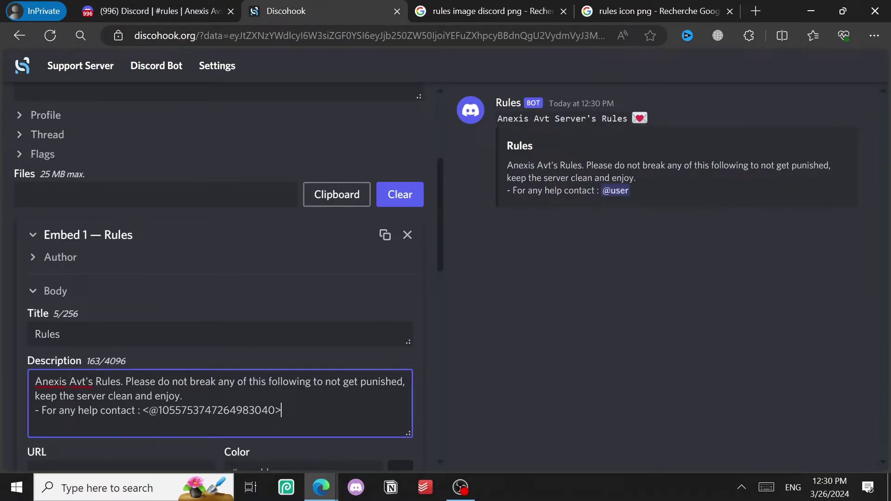
pyautogui.write('<')
pyautogui.press('BackSpace')
pyautogui.write('Or <@>')
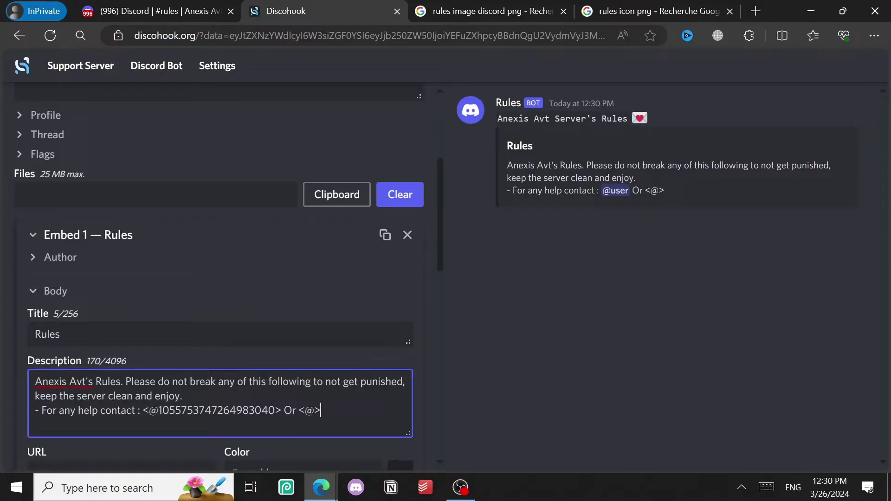
pyautogui.press('Left')
pyautogui.write('&')
pyautogui.hotkey('ctrl', 'v')
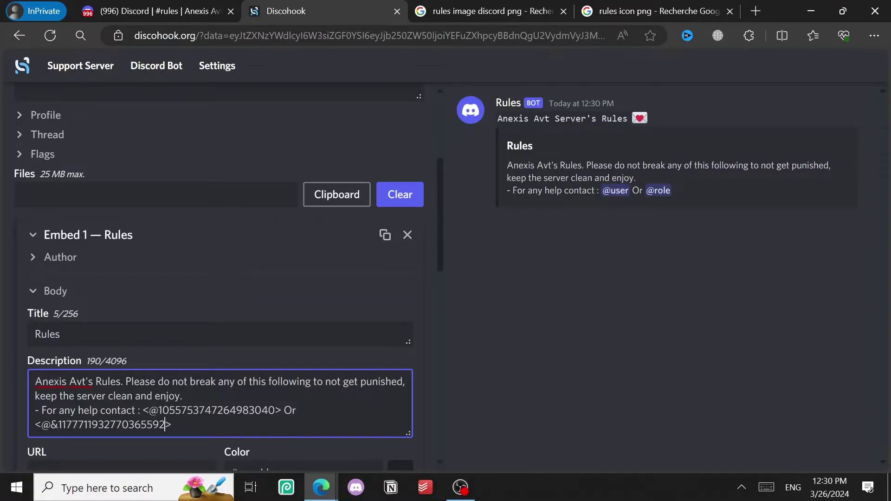
pyautogui.moveTo(41, 425); pyautogui.dragTo(165, 425)
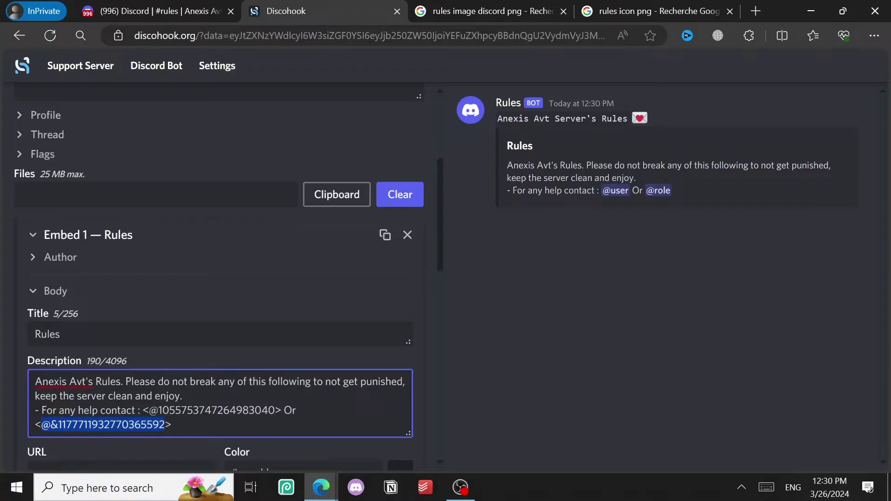
pyautogui.press('Right')
pyautogui.moveTo(282, 410); pyautogui.dragTo(142, 410)
# - Append "Or" and a <#ID> channel mention to the contact line, using the ID copied from a channel in Discord's AVT category
pyautogui.click(171, 425)
pyautogui.press('Return')
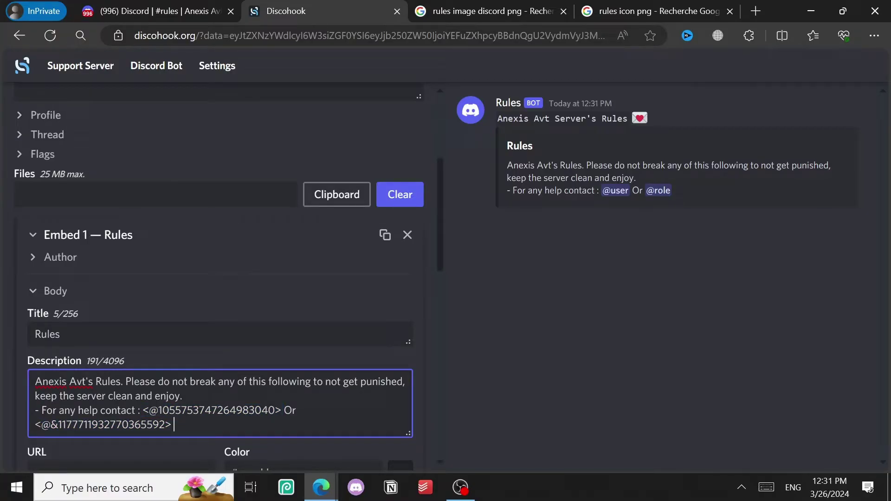
pyautogui.write('Or <#')
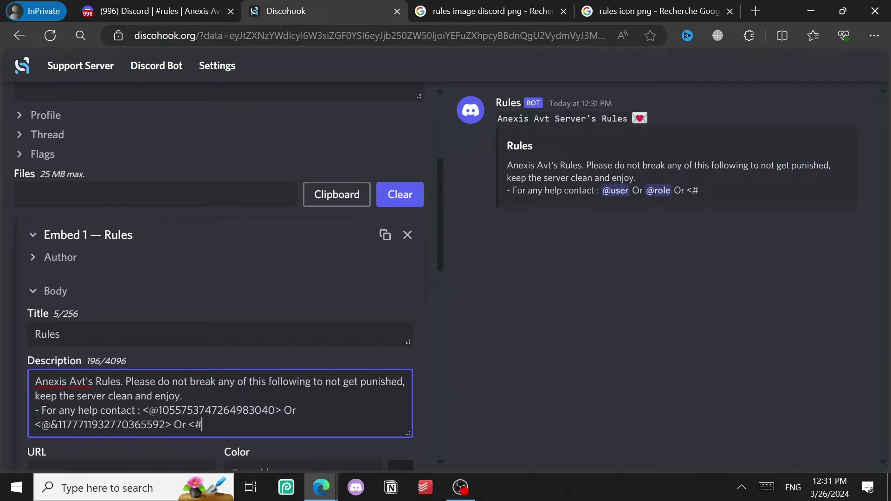
pyautogui.click(222, 7)
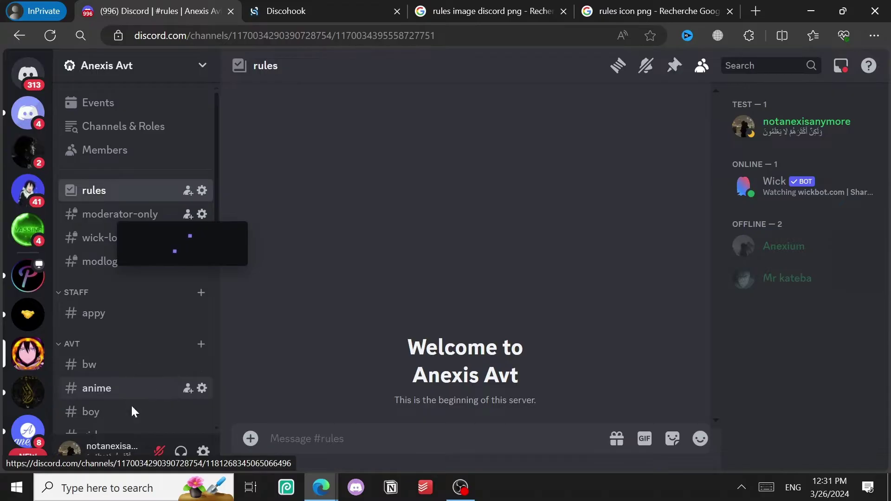
pyautogui.rightClick(133, 408)
pyautogui.click(123, 445)
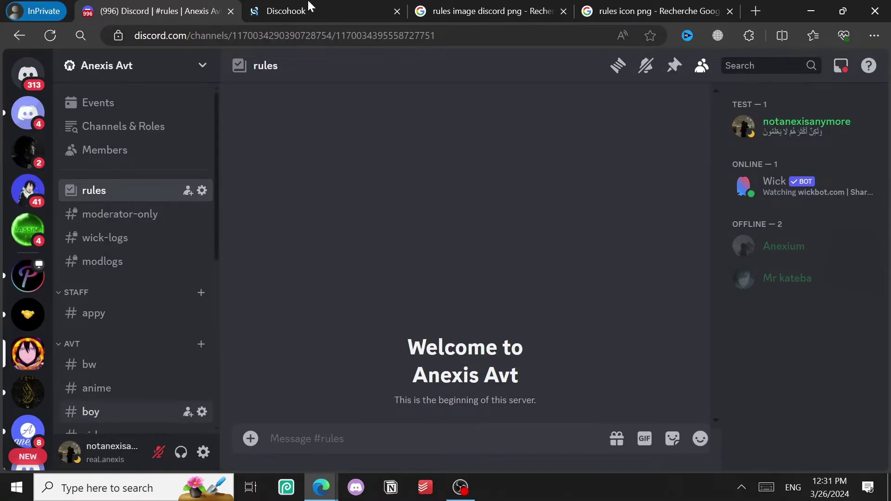
pyautogui.click(309, 7)
pyautogui.hotkey('ctrl', 'v')
pyautogui.write('>')
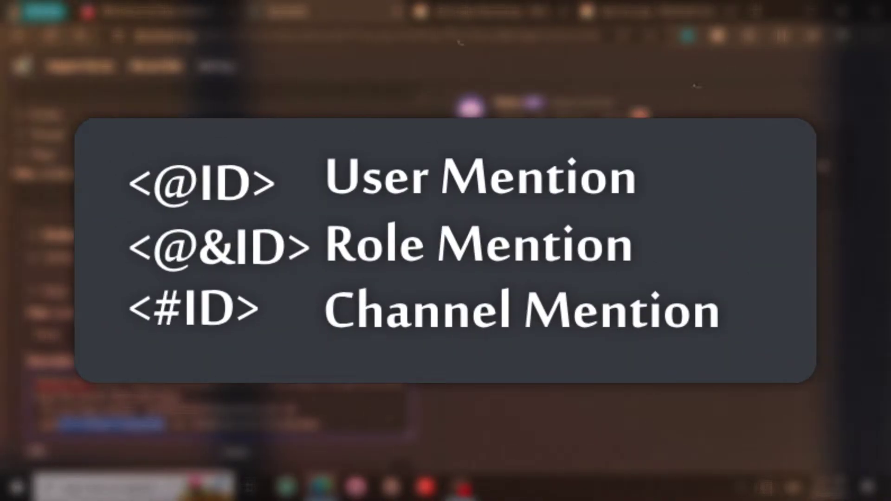
# - Remove the user and channel mentions and both "Or" words from the contact line, keeping only the role mention
pyautogui.moveTo(201, 425); pyautogui.dragTo(283, 411)
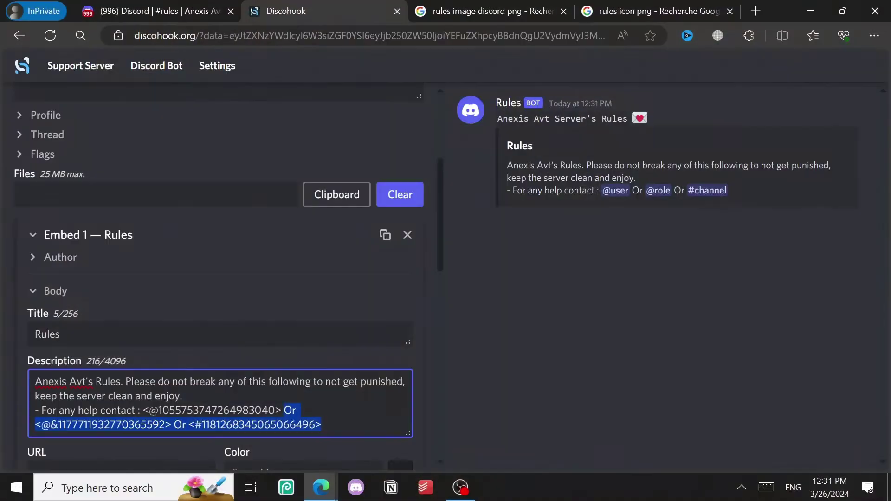
pyautogui.doubleClick(217, 410)
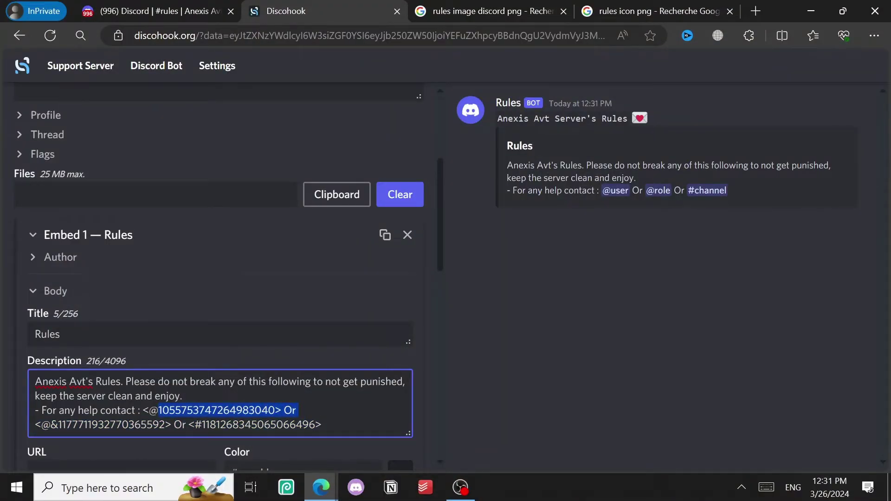
pyautogui.scroll(-3, 441, 294)
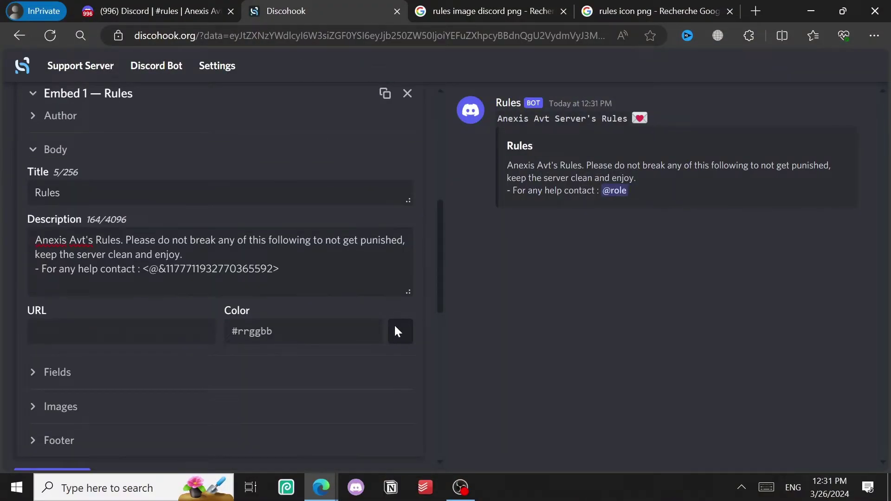
# - Set the Rules embed's color to red, #ff0000
pyautogui.click(396, 331)
pyautogui.moveTo(366, 227); pyautogui.dragTo(347, 195)
pyautogui.moveTo(400, 180); pyautogui.dragTo(412, 186)
pyautogui.click(528, 256)
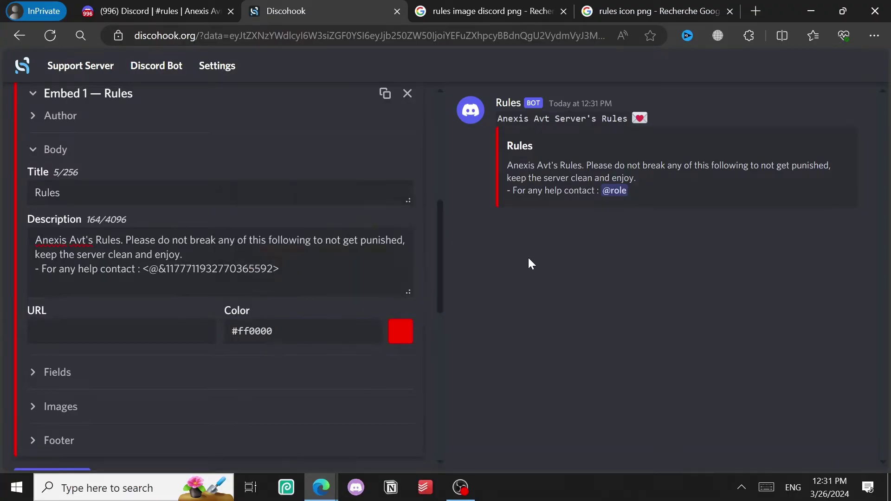
# - Try the address of the "rules icon png" Google Images results page as the embed's URL, and clear the URL again
pyautogui.click(60, 331)
pyautogui.click(58, 318)
pyautogui.click(33, 313)
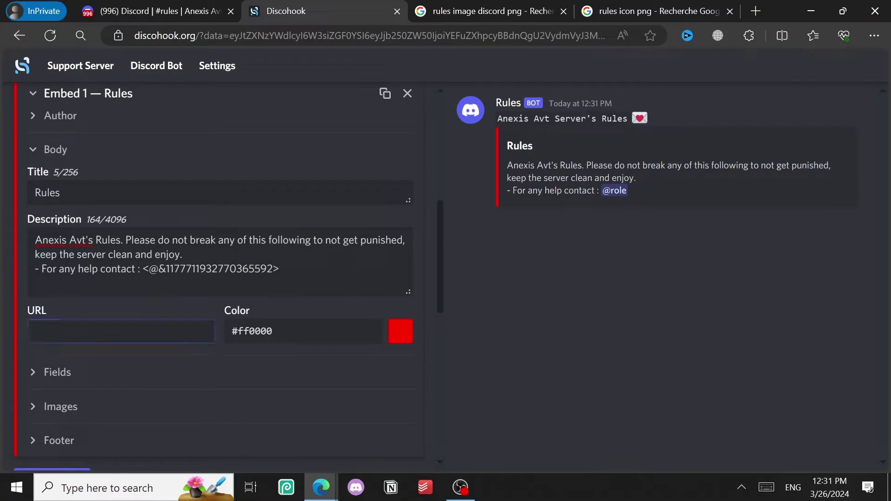
pyautogui.click(650, 11)
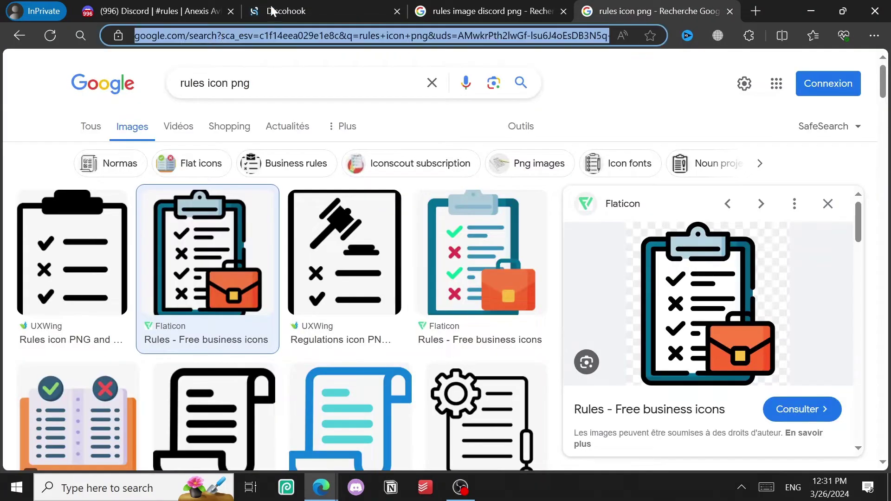
pyautogui.click(308, 15)
pyautogui.hotkey('ctrl', 'v')
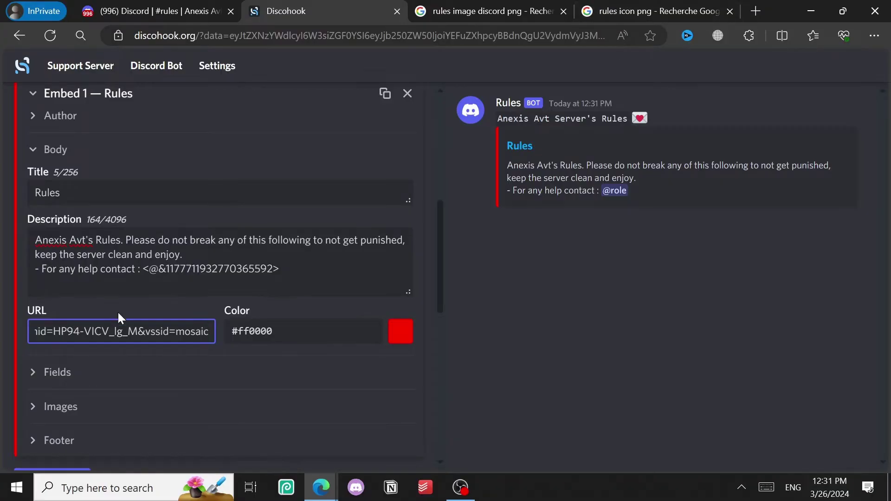
pyautogui.tripleClick(138, 331)
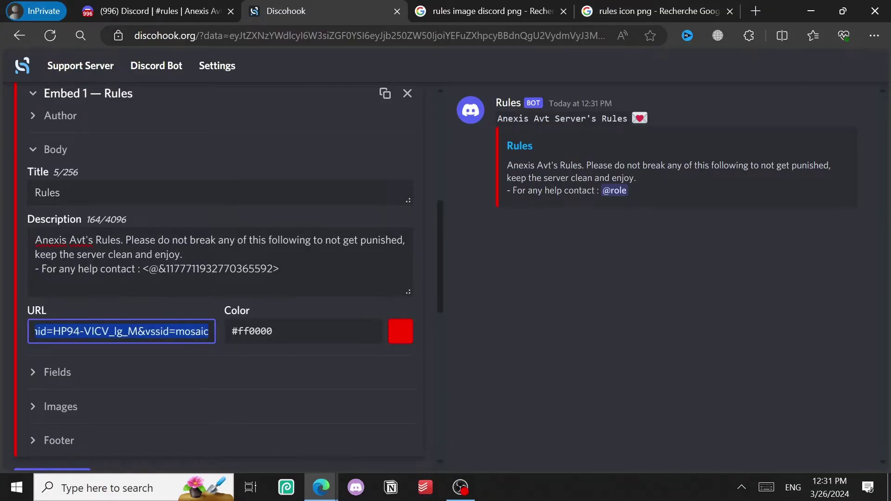
pyautogui.click(546, 285)
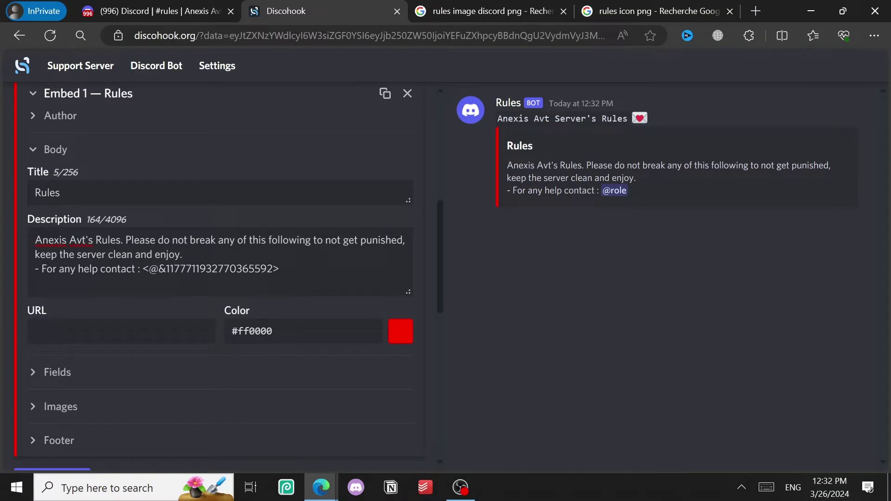